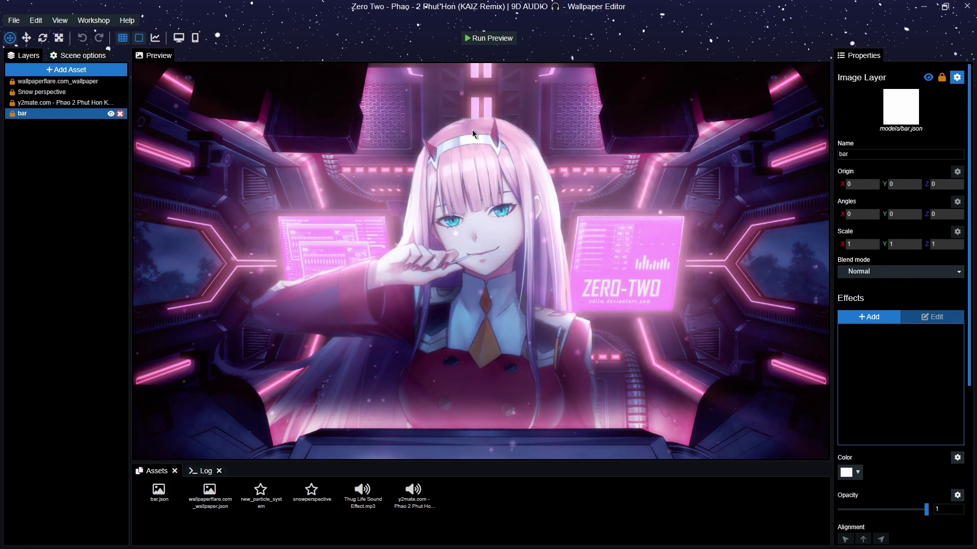
Preview the wallpaper briefly, delete the bar and y2mate music layers, then save the project.
left_click(492, 38)
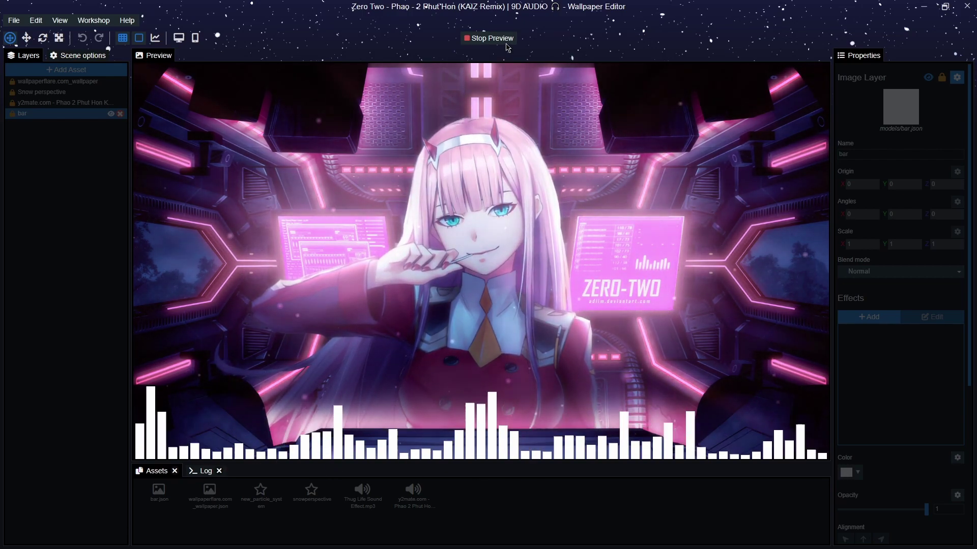
left_click(490, 39)
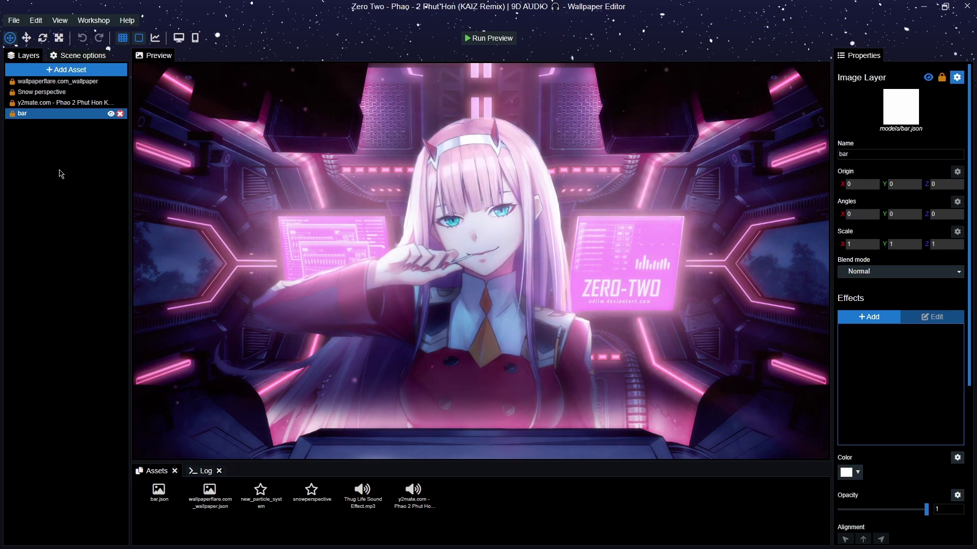
left_click(121, 112)
left_click(121, 102)
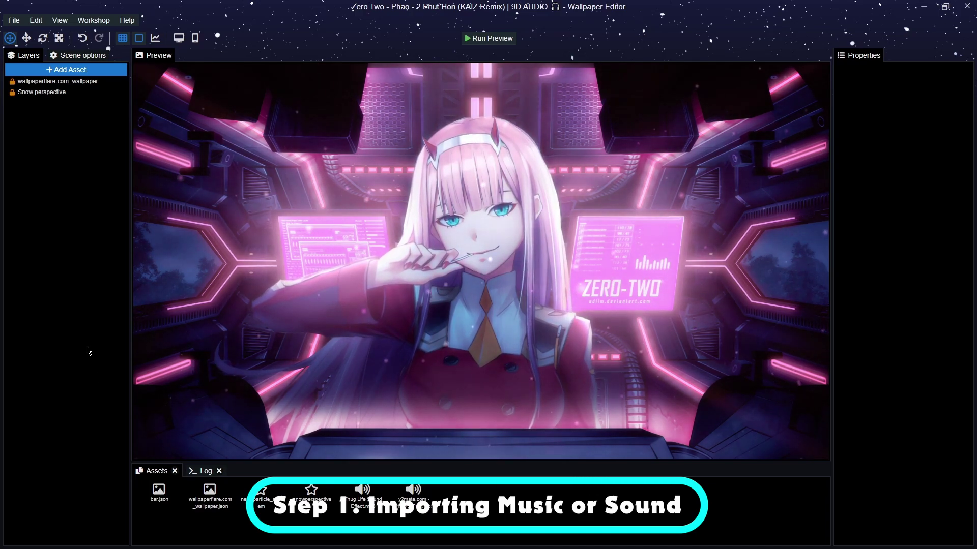
key("ctrl+s")
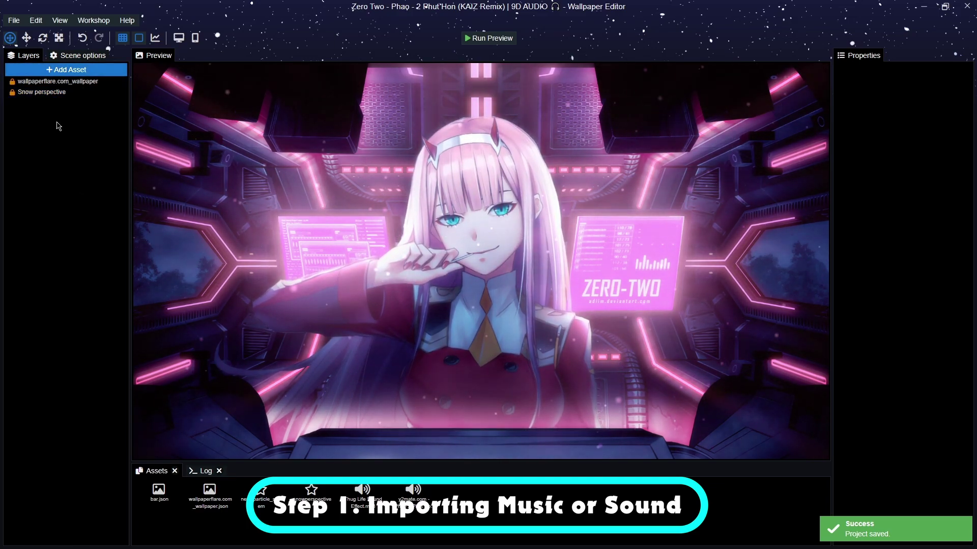
Add a Sound asset that loads the y2mate Phao 2 Phut Hon remix from the Music folder.
left_click(74, 72)
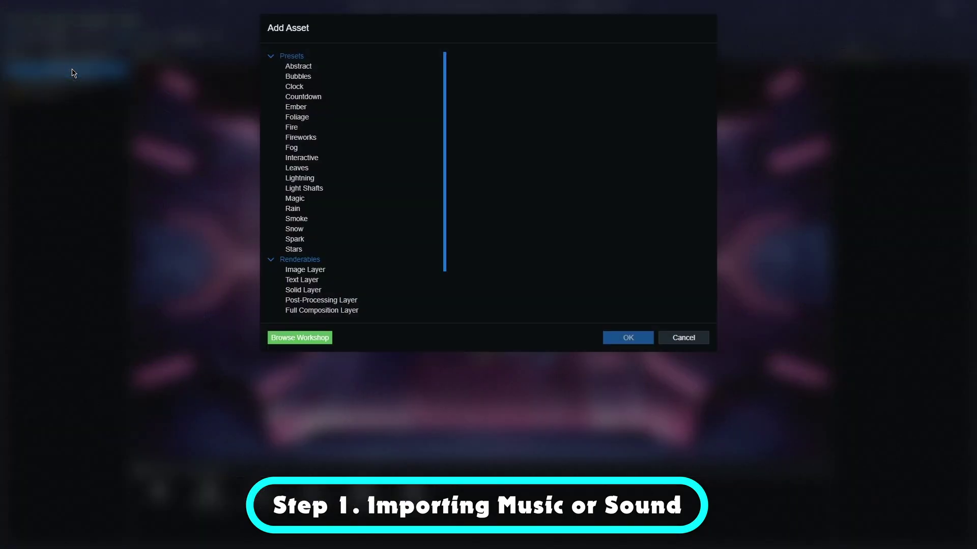
scroll(322, 173, "down", 2)
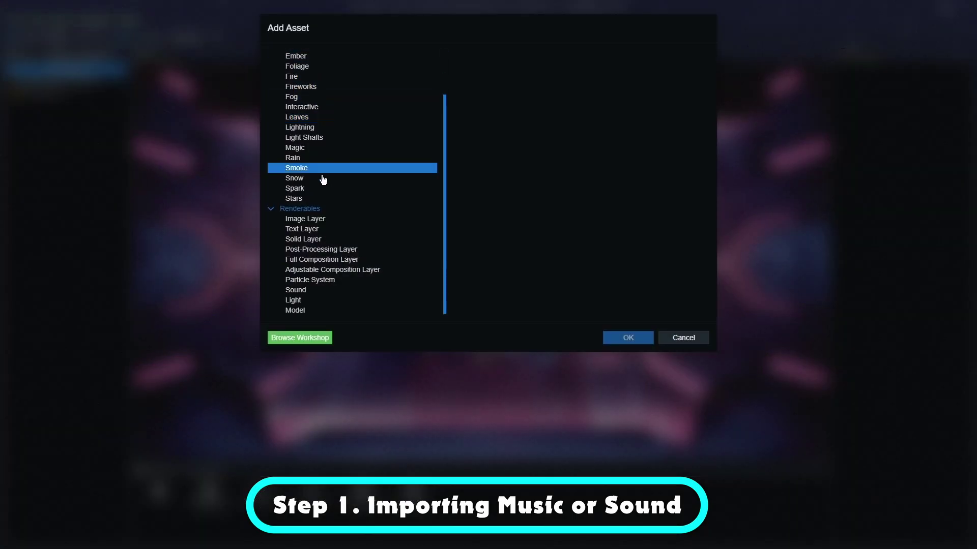
left_click(303, 293)
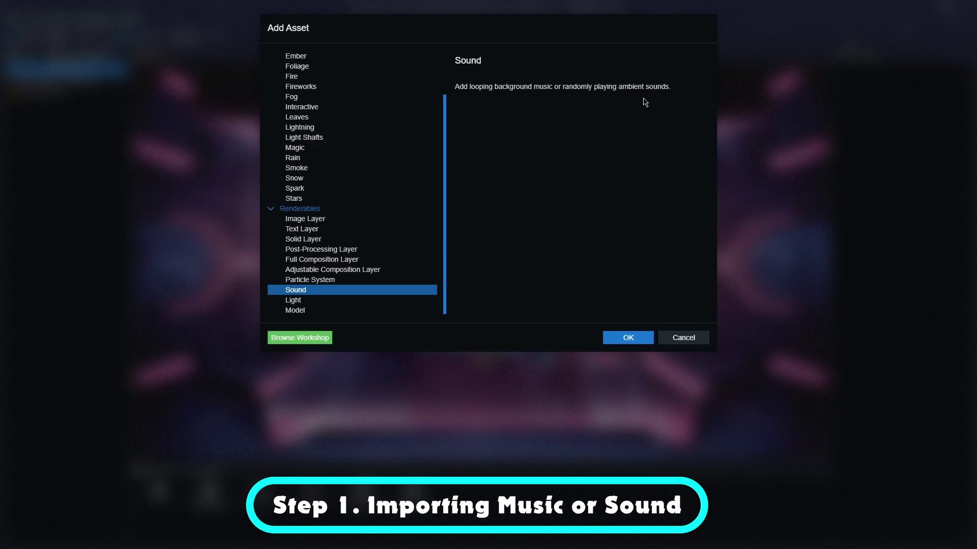
left_click(628, 339)
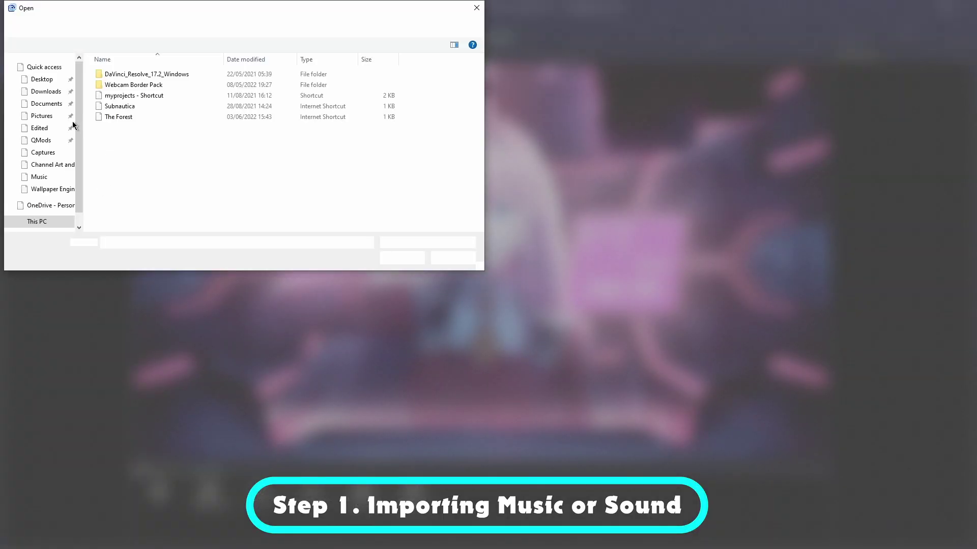
left_click(40, 178)
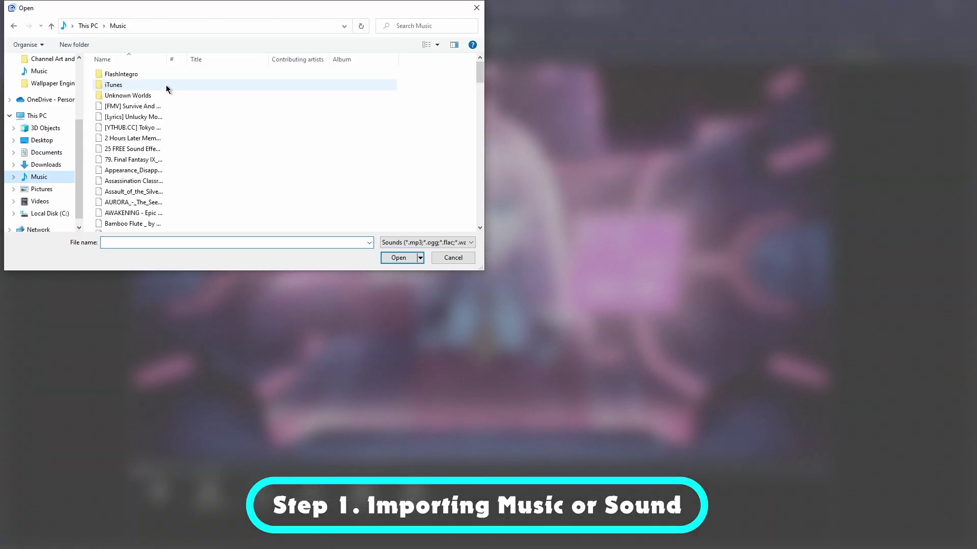
scroll(134, 131, "down", 2)
scroll(134, 131, "down", 15)
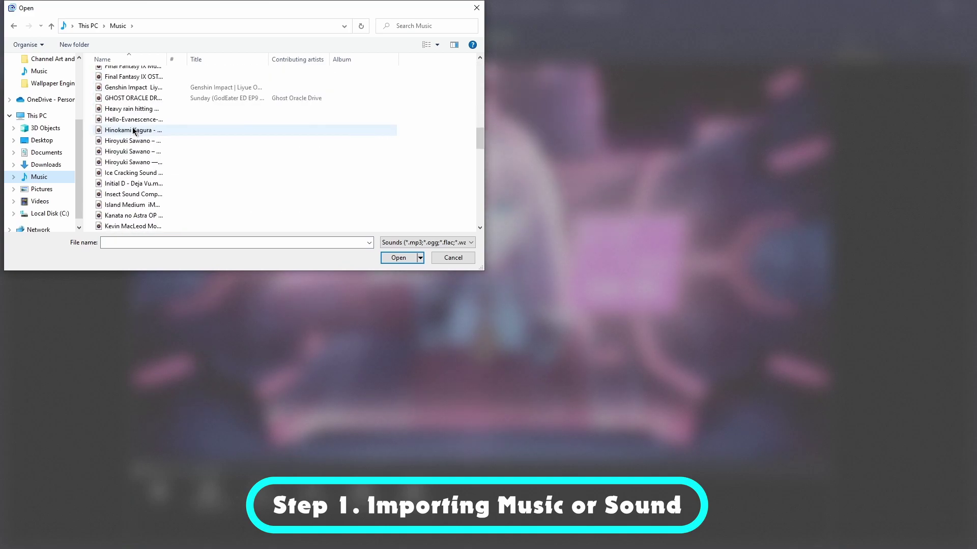
scroll(135, 131, "down", 4)
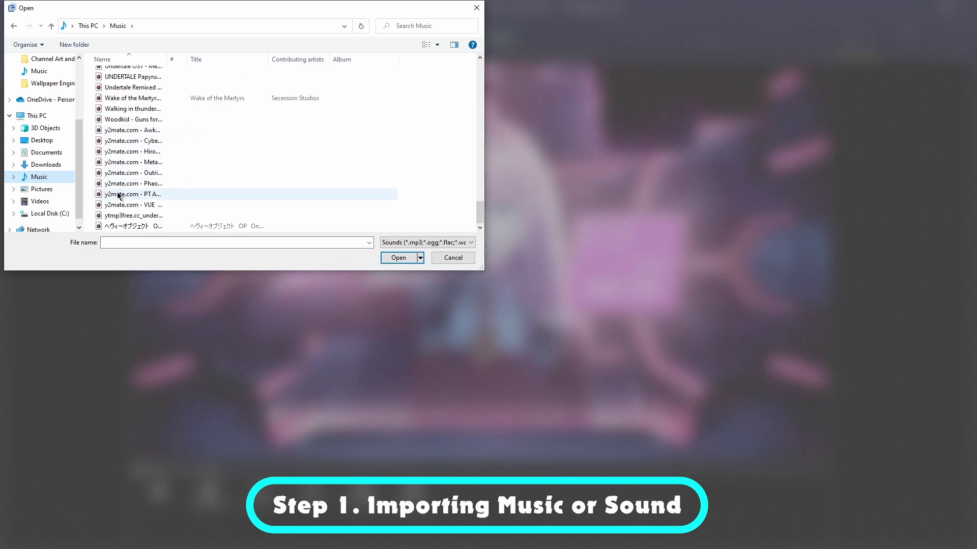
double_click(132, 183)
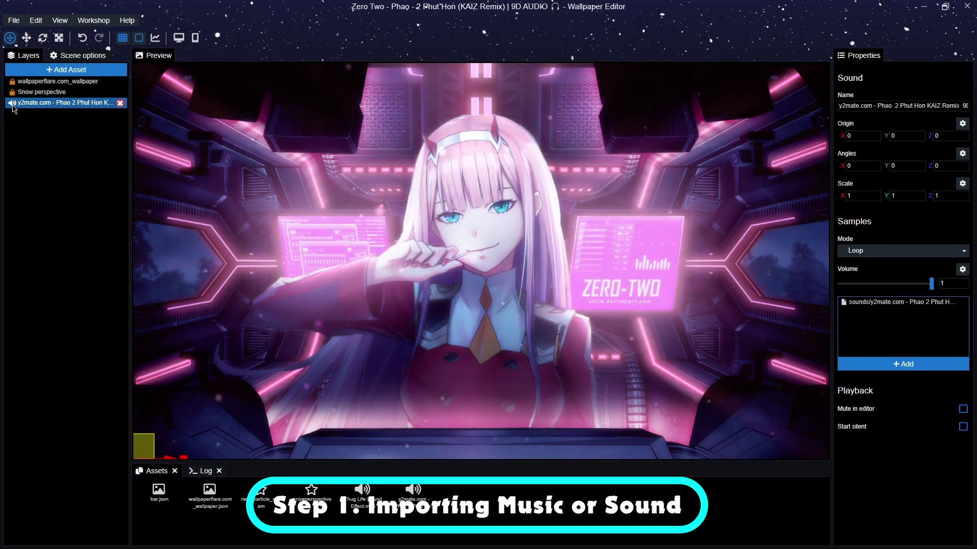
Set the Phao remix sound layer's volume to 0.2 and enable Mute in editor.
mouse_move(877, 286)
left_mouse_down()
mouse_move(849, 286)
mouse_move(858, 286)
left_mouse_up()
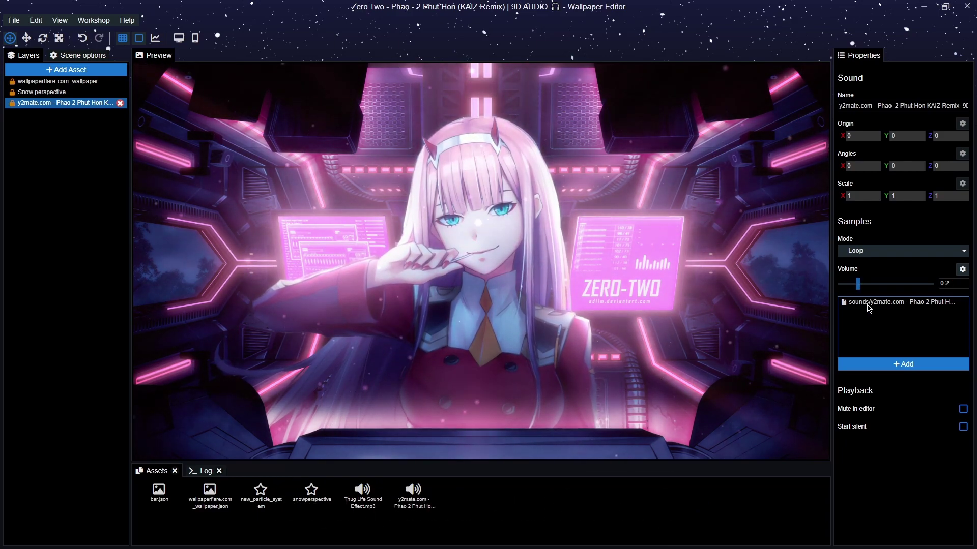
left_click(962, 409)
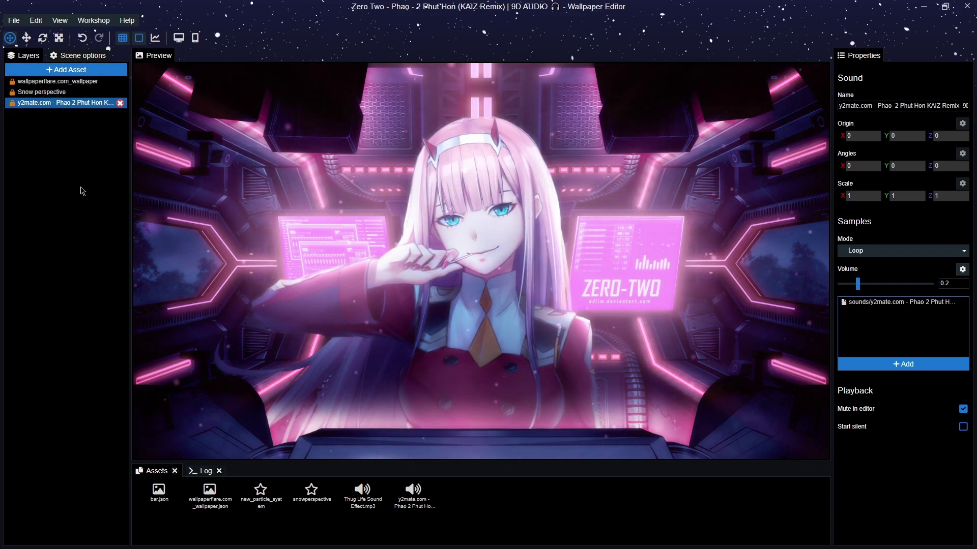
Drag the Phao sound source to X 808.25372, Y -216.80215, below the wallpaper's bottom centre.
scroll(449, 299, "down", 2)
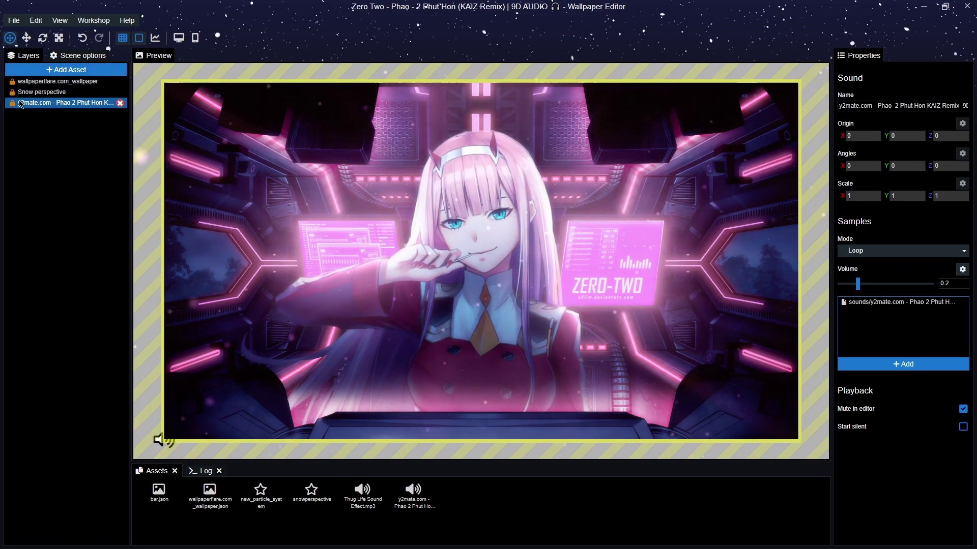
left_click(185, 431)
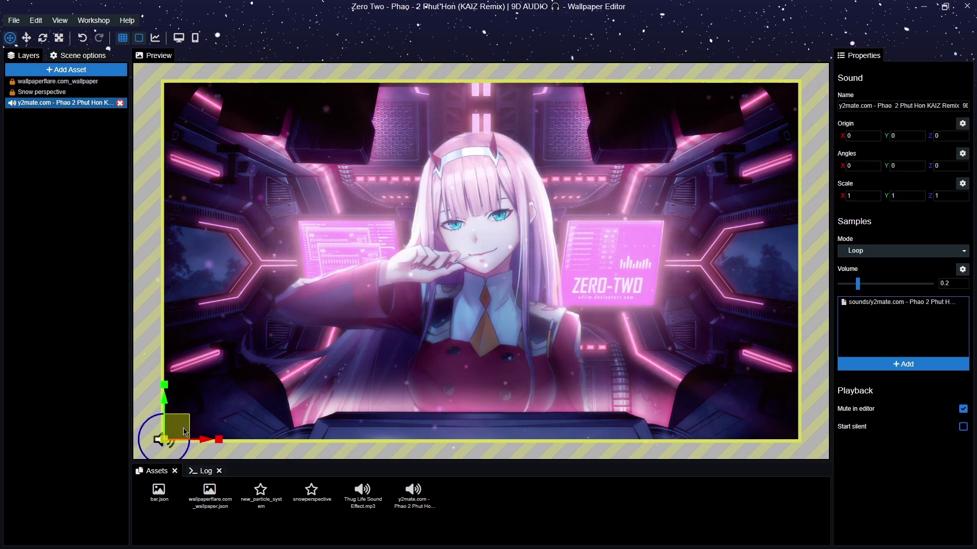
scroll(218, 407, "down", 2)
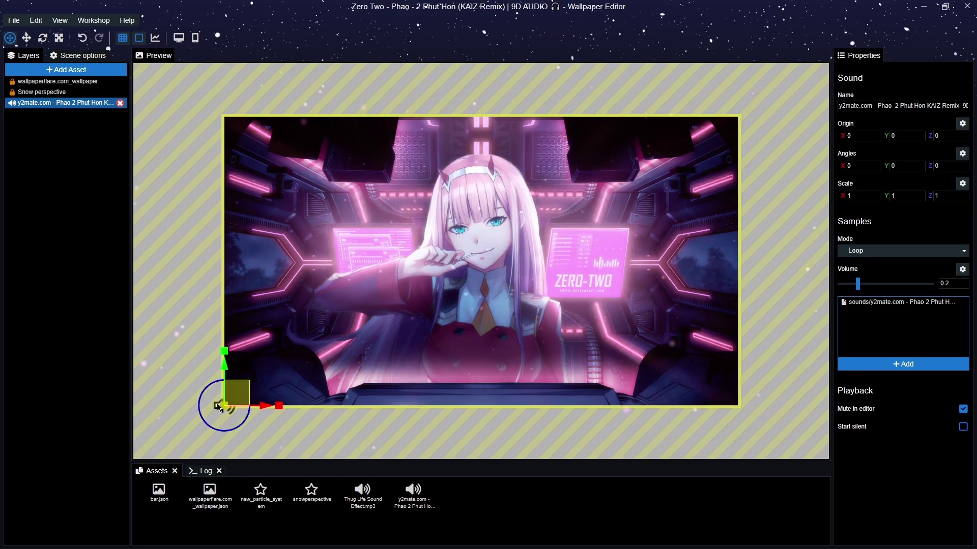
left_click_drag(235, 395, 237, 398)
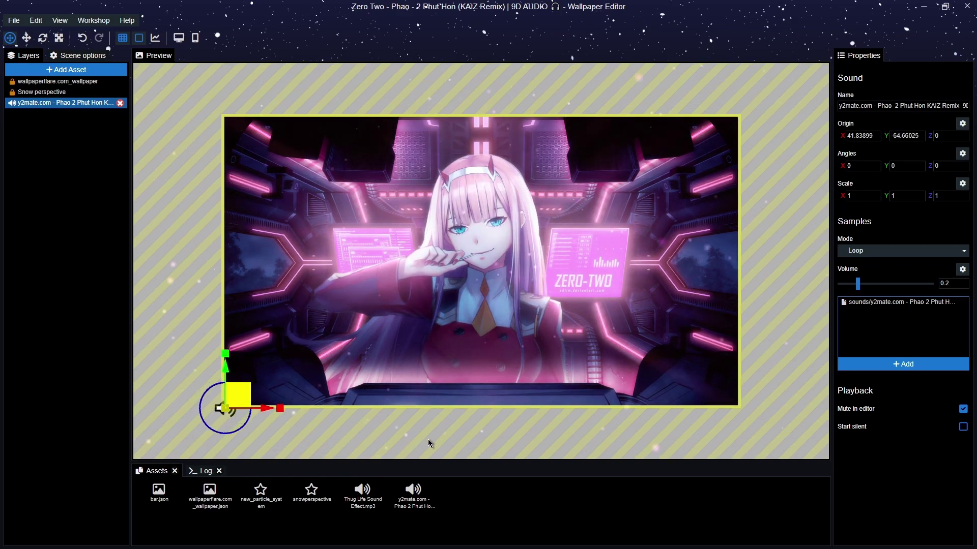
left_click_drag(428, 438, 453, 456)
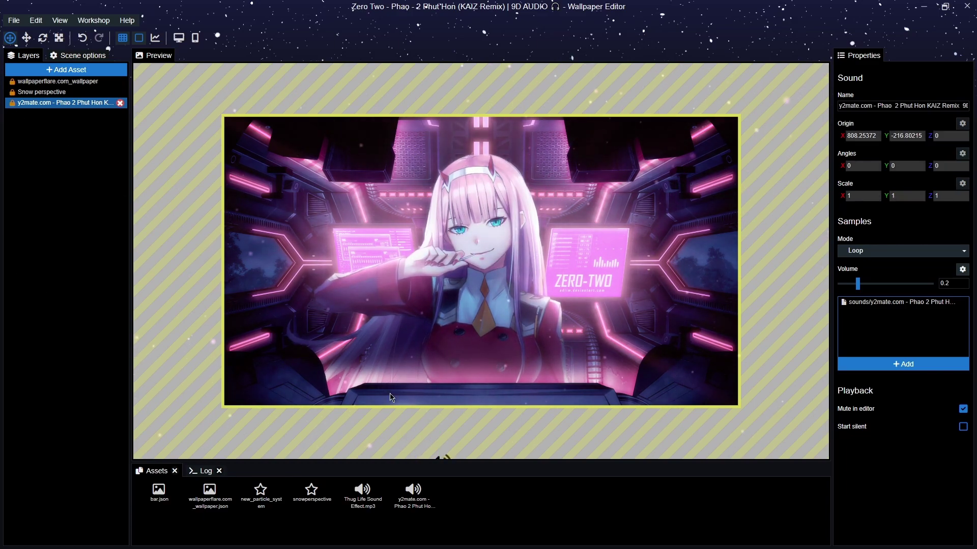
scroll(381, 414, "up", 1)
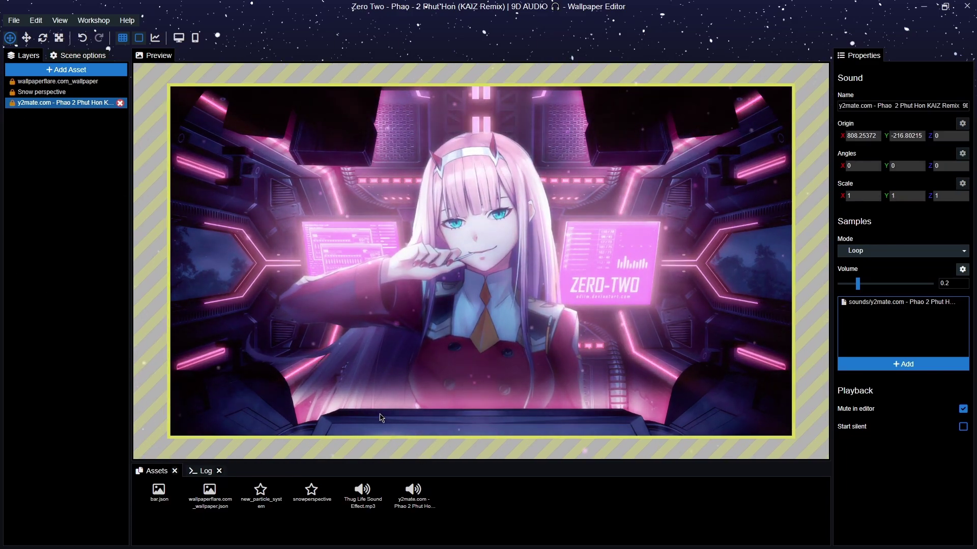
scroll(380, 415, "down", 1)
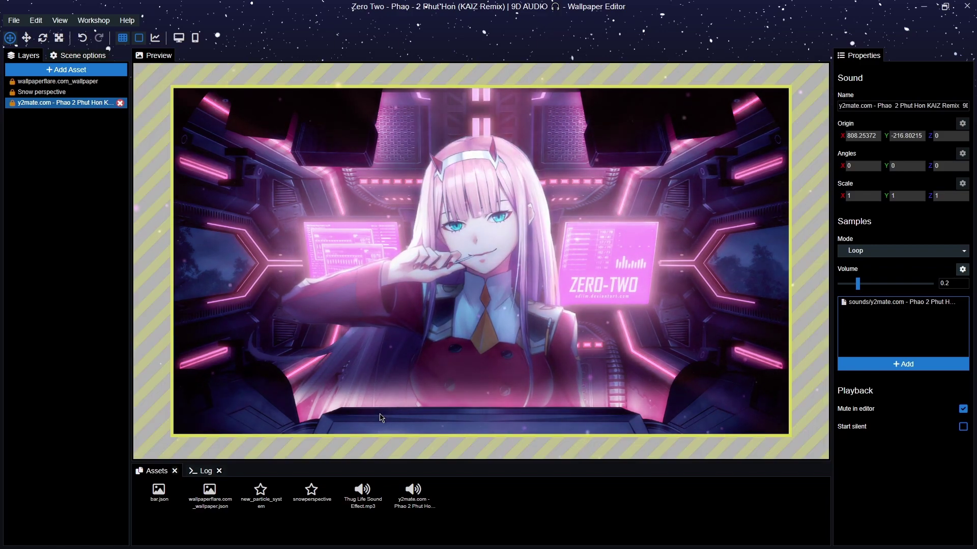
scroll(381, 417, "up", 1)
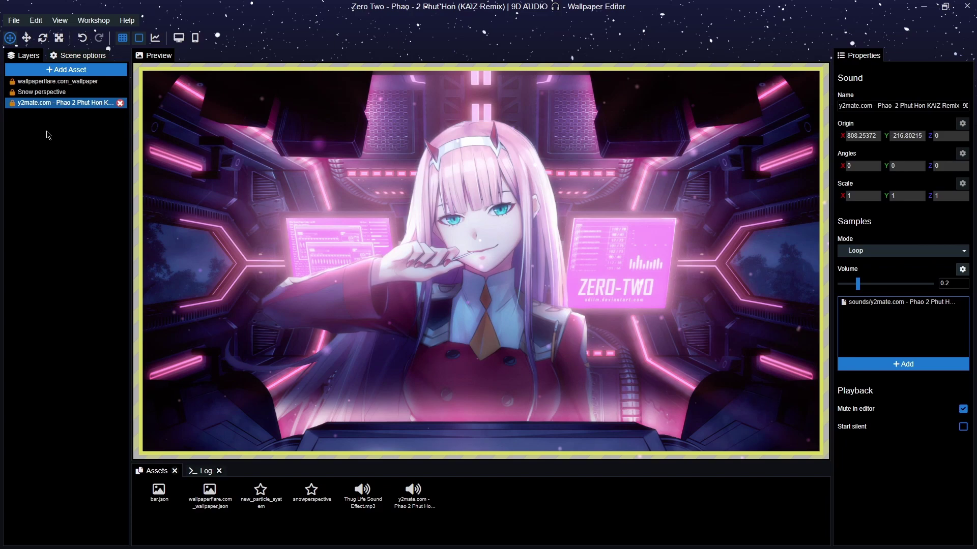
Save the Zero Two project with its wallpaper, Snow and Phao sound layers.
key("ctrl+s")
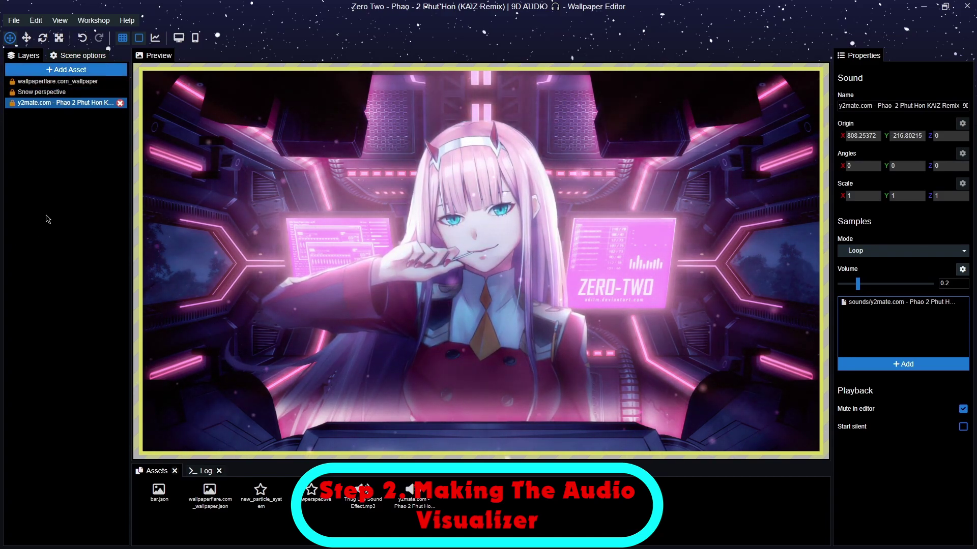
Drag bar.png from the Wallpaper Engine folder into the scene and import it at High Quality.
left_click(159, 494)
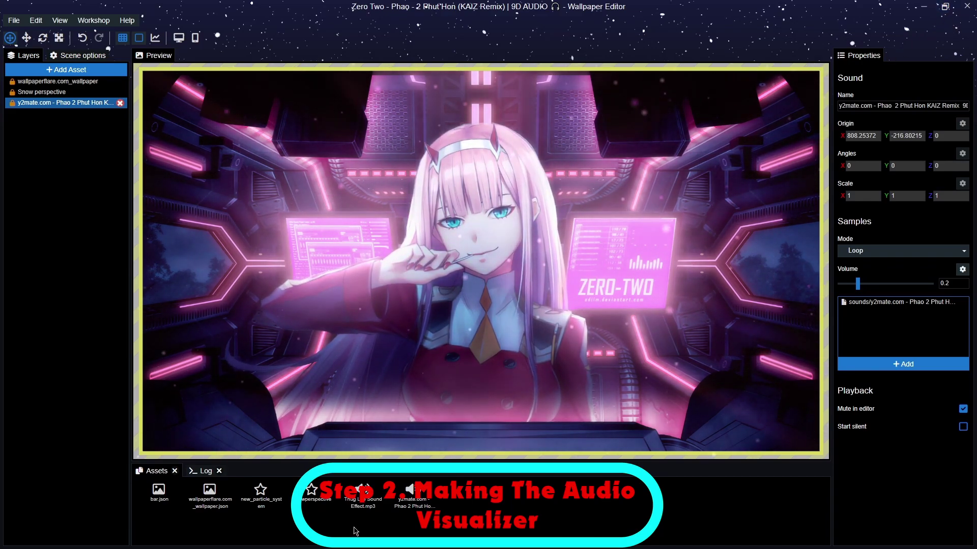
key("alt+Tab")
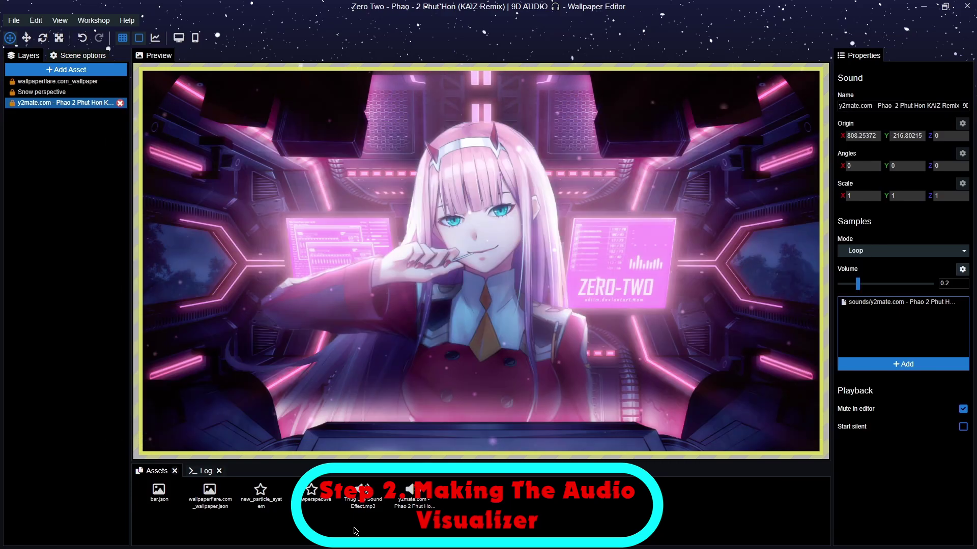
left_click_drag(559, 101, 691, 117)
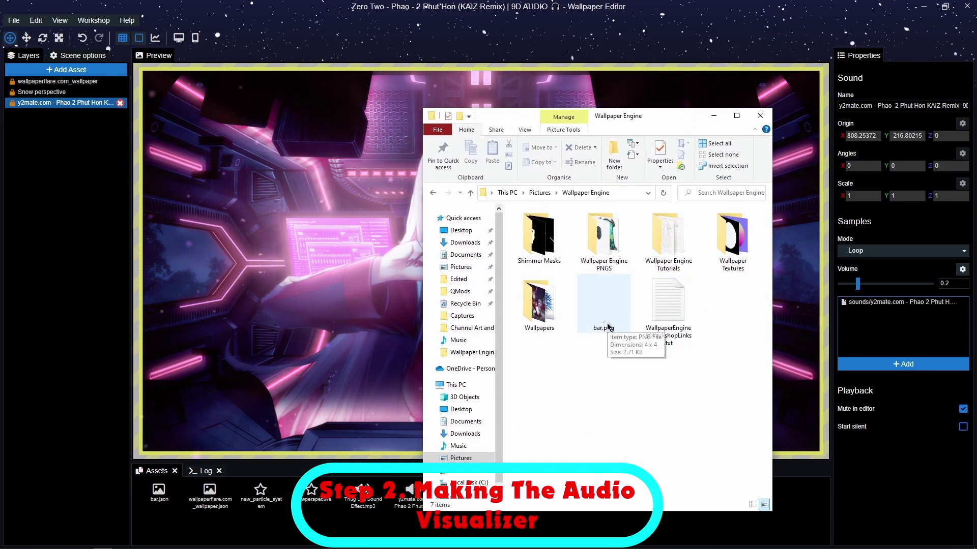
mouse_move(606, 323)
left_mouse_down()
mouse_move(508, 305)
mouse_move(506, 209)
mouse_move(665, 350)
mouse_move(656, 356)
mouse_move(603, 325)
left_mouse_up()
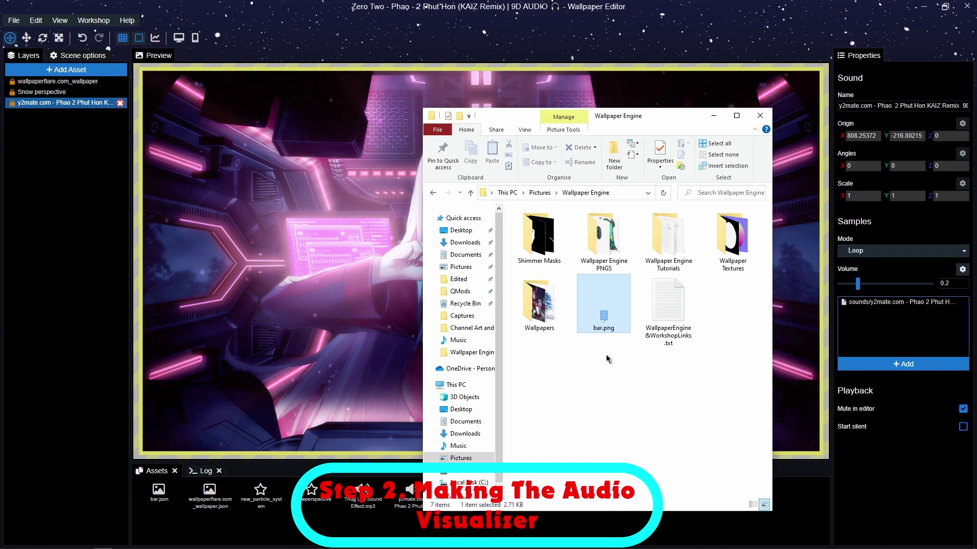
left_click_drag(593, 331, 273, 257)
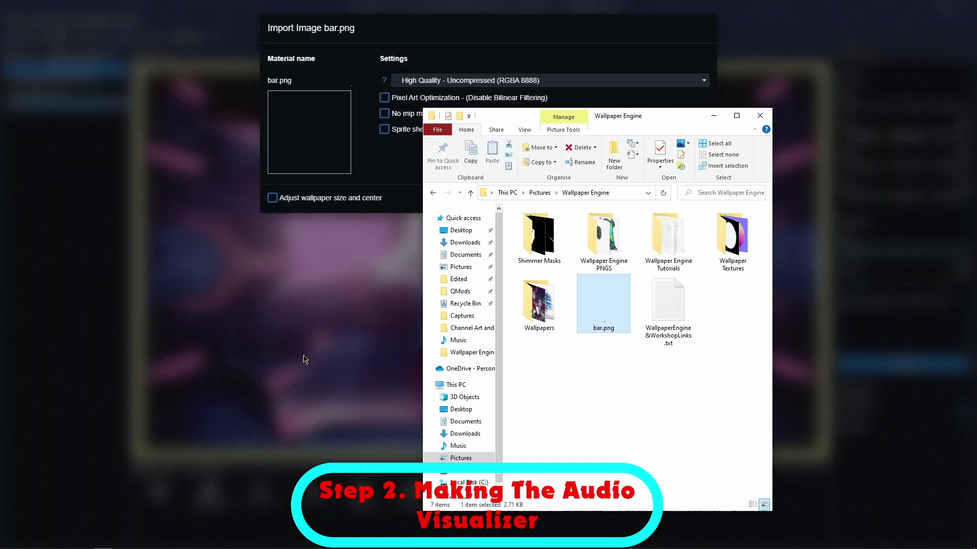
left_click(714, 115)
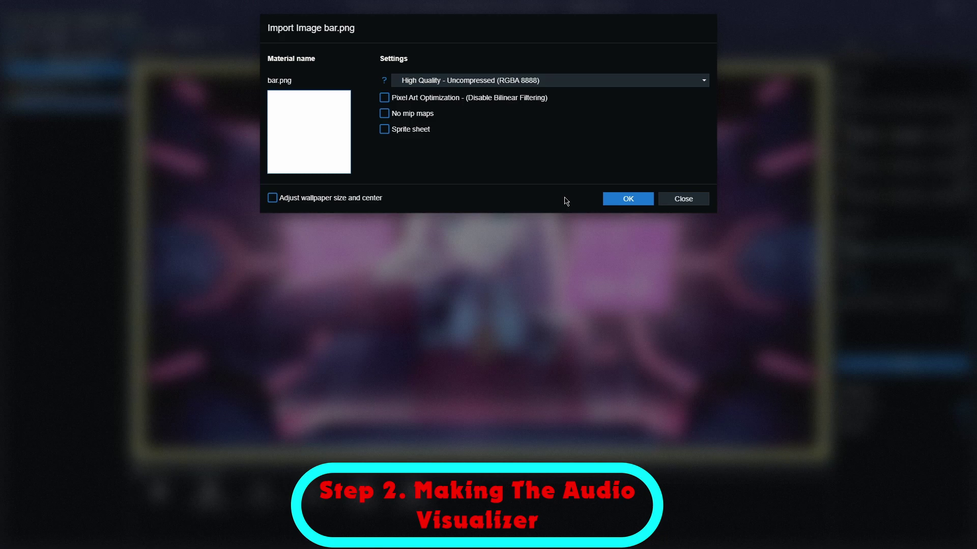
left_click(642, 201)
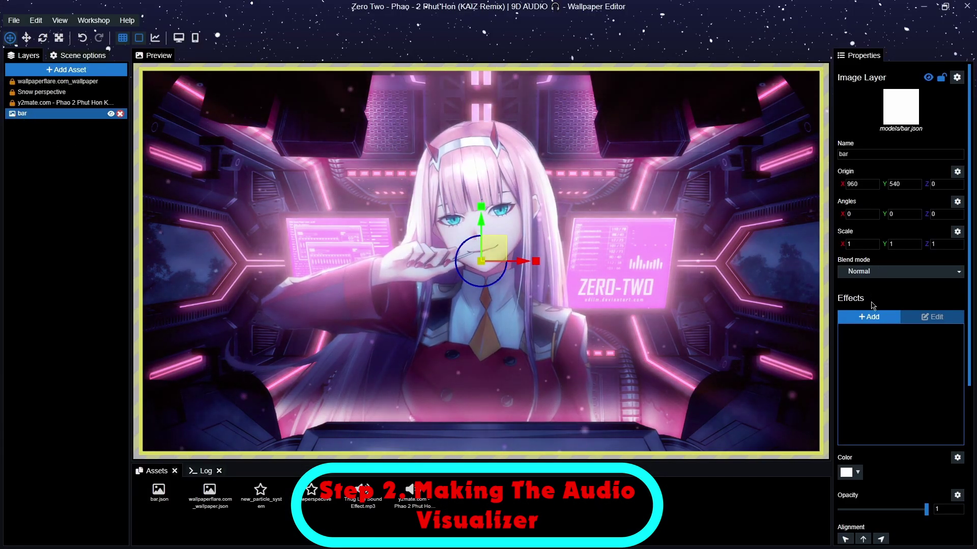
Set the bar layer's Origin X to -15 and Origin Y to 0.
left_click(868, 184)
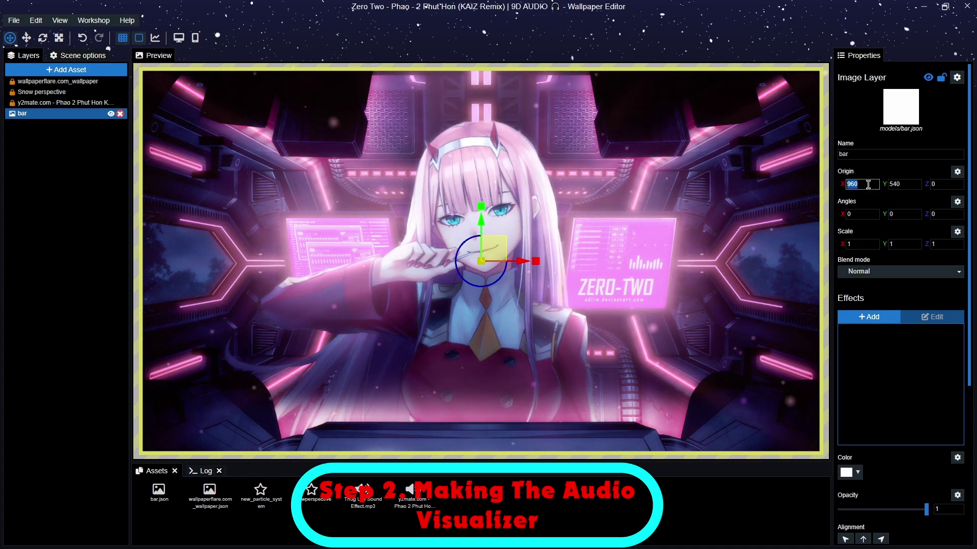
key("ctrl+s")
key("BackSpace")
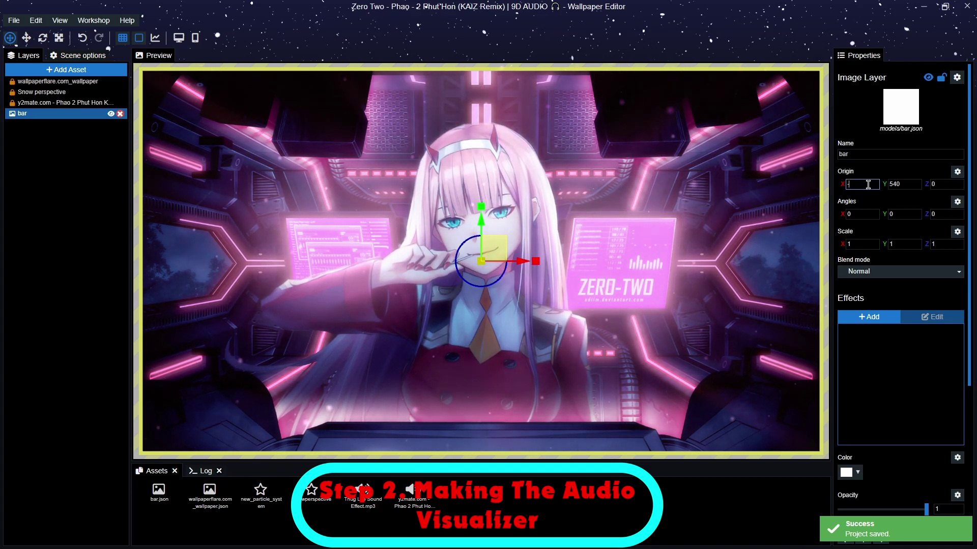
type("-15")
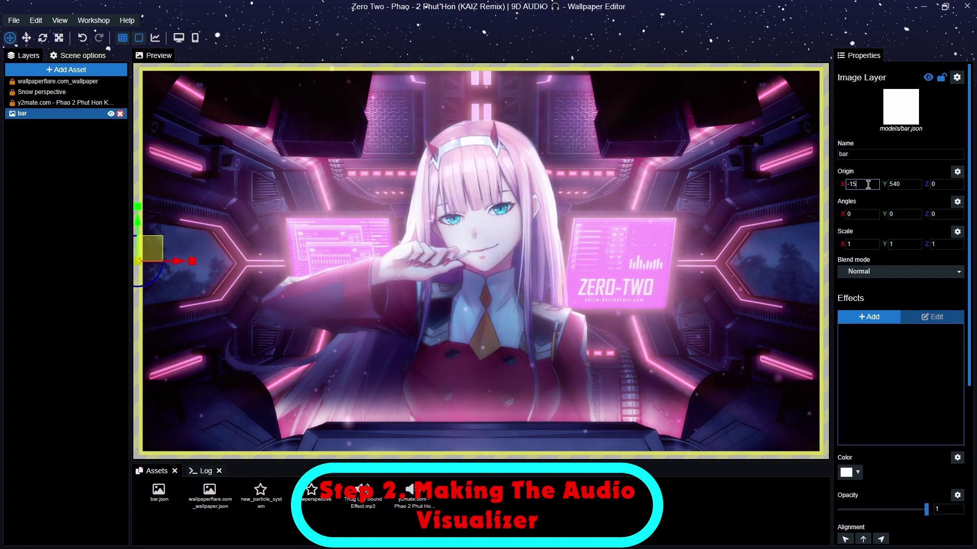
double_click(907, 184)
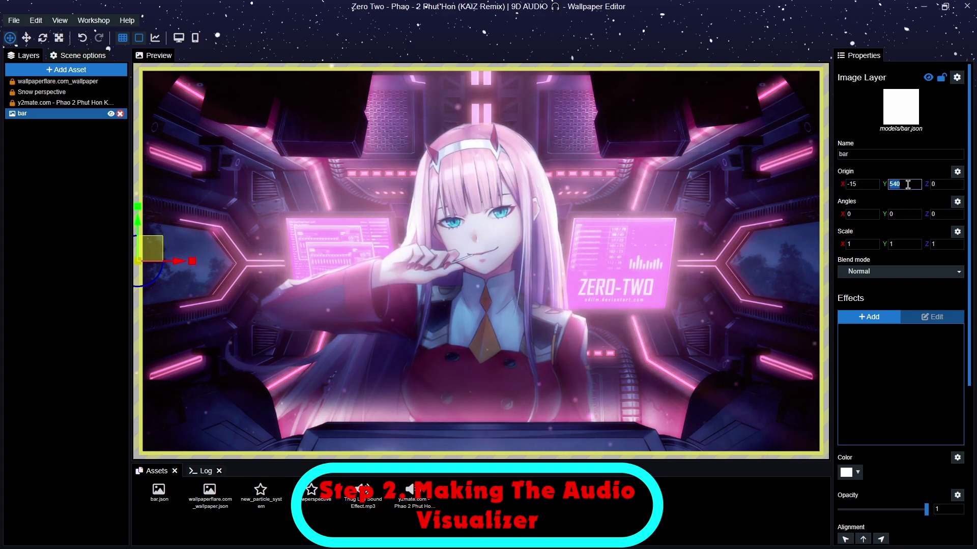
type("0")
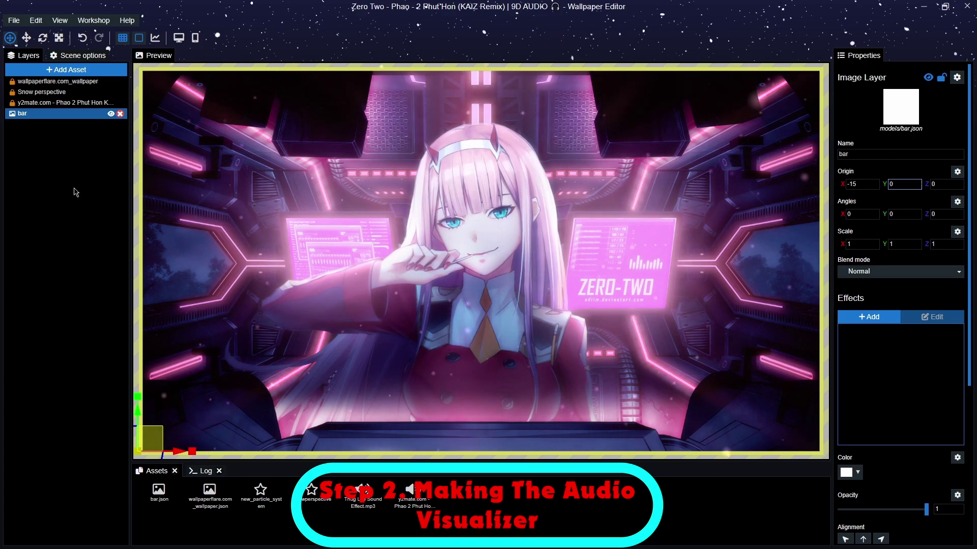
left_click(99, 213)
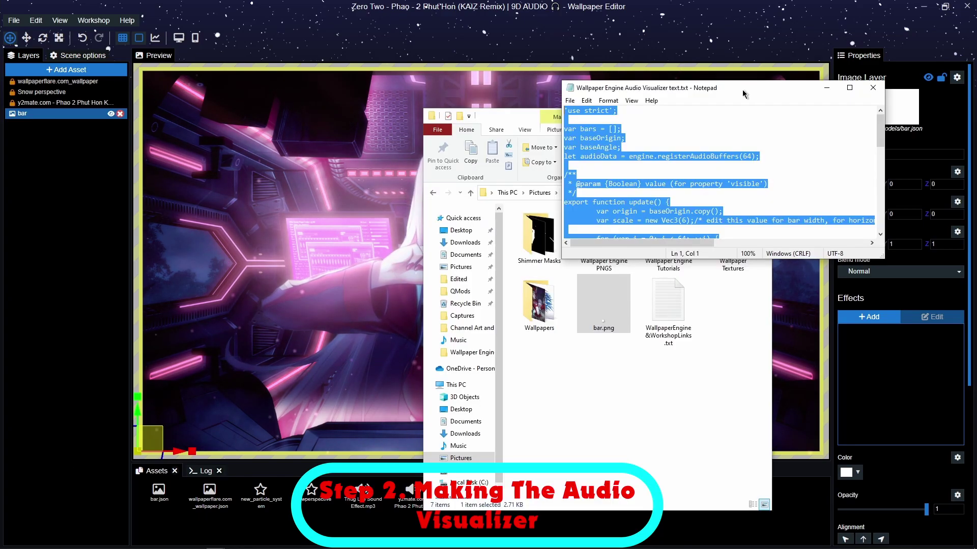
Copy the entire visualizer script from Notepad, then close Notepad and File Explorer.
left_click(717, 111)
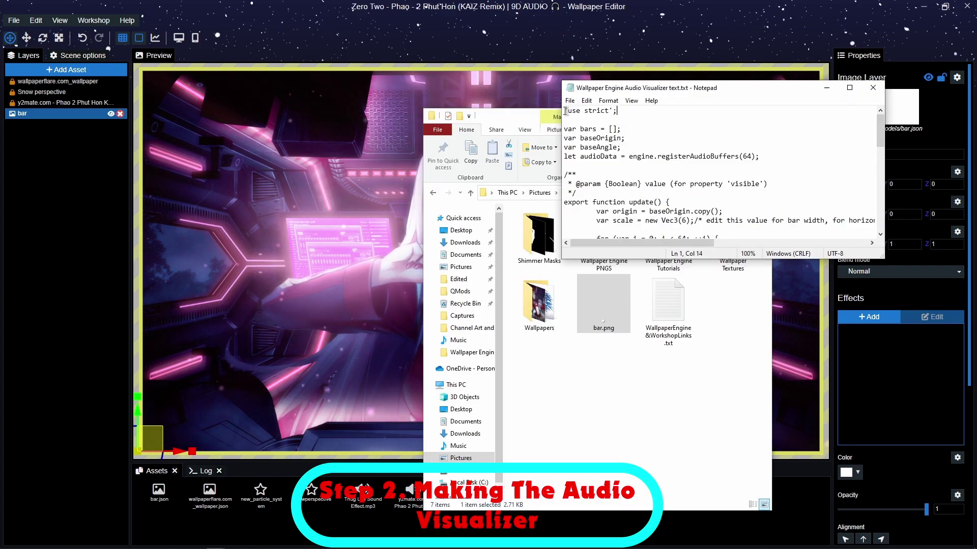
left_click_drag(565, 111, 753, 285)
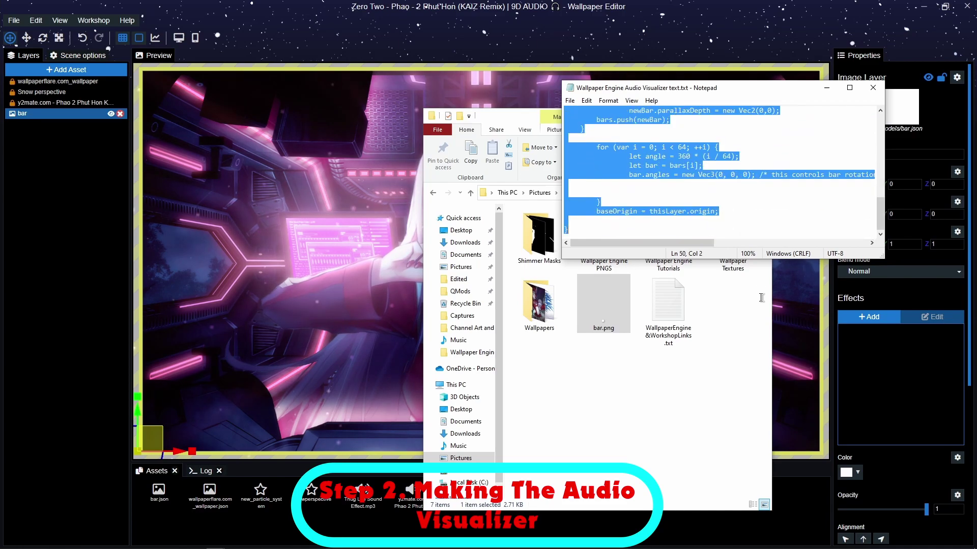
right_click(601, 227)
left_click(531, 258)
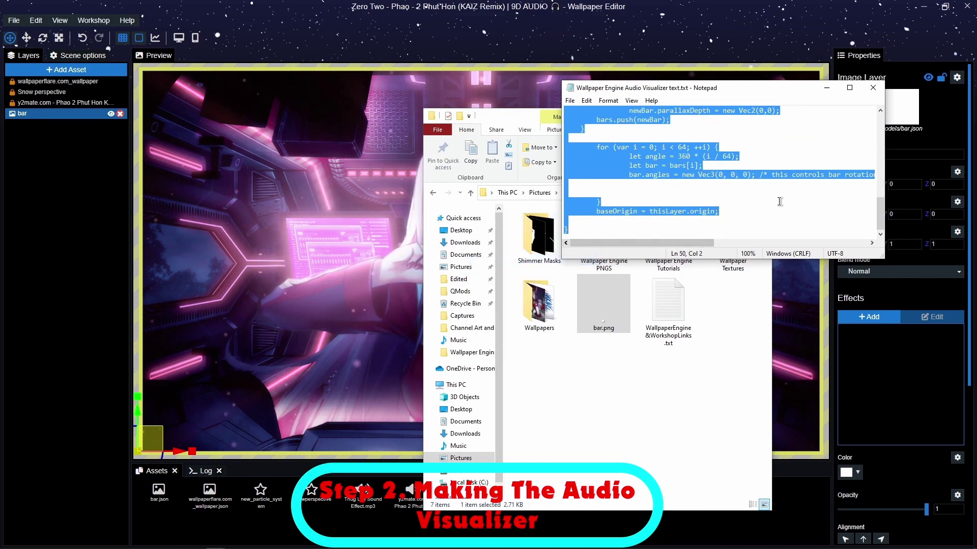
left_click(882, 89)
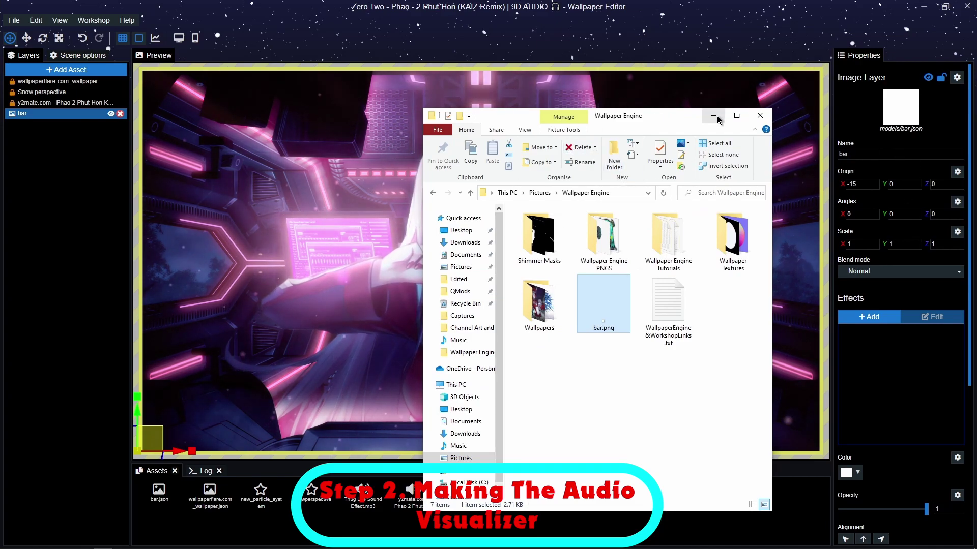
left_click(760, 115)
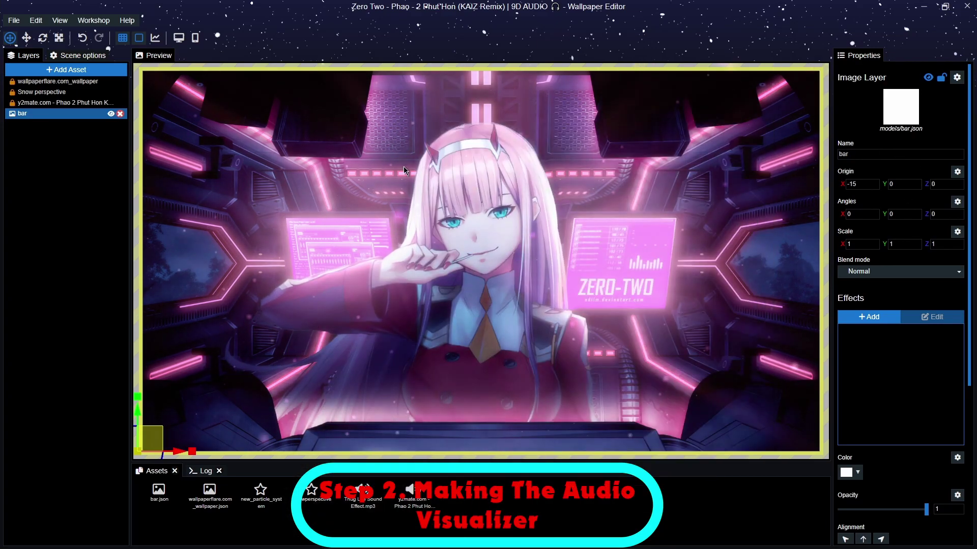
Bind a script to the bar layer's Visible property and delete its default template code.
left_click(957, 77)
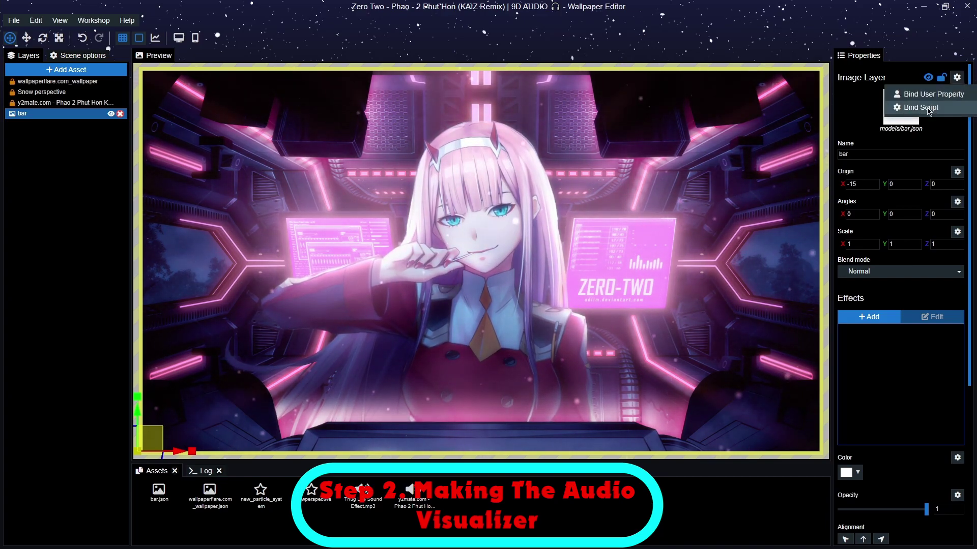
left_click(921, 107)
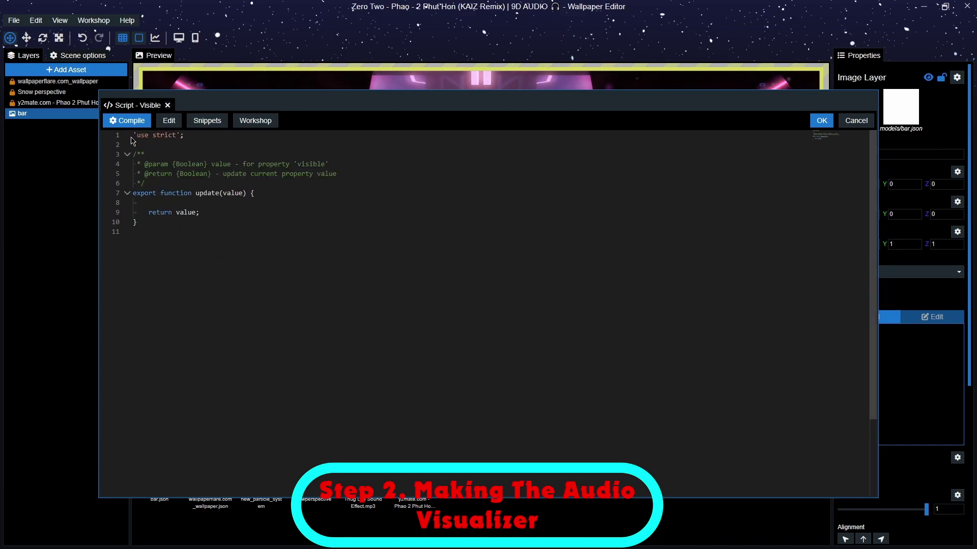
left_click_drag(149, 232, 127, 124)
key("BackSpace")
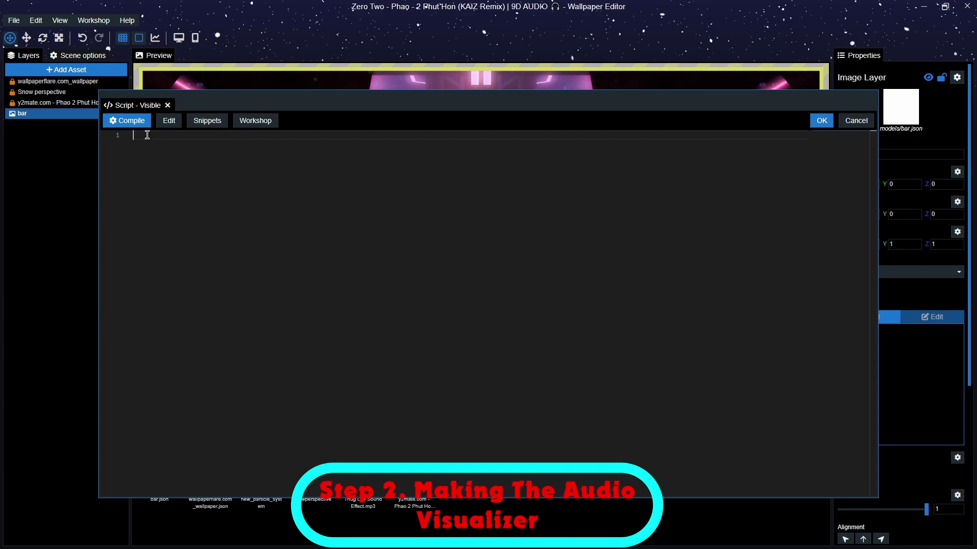
Paste the 64-bar audio visualizer code into the Visible script and scroll through to check it.
key("ctrl+v")
scroll(565, 296, "up", 10)
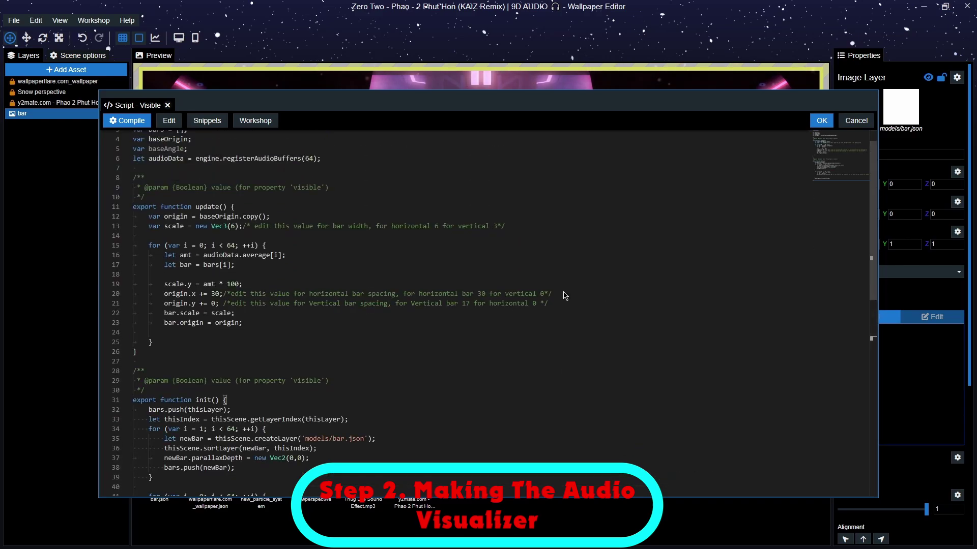
scroll(565, 296, "up", 1)
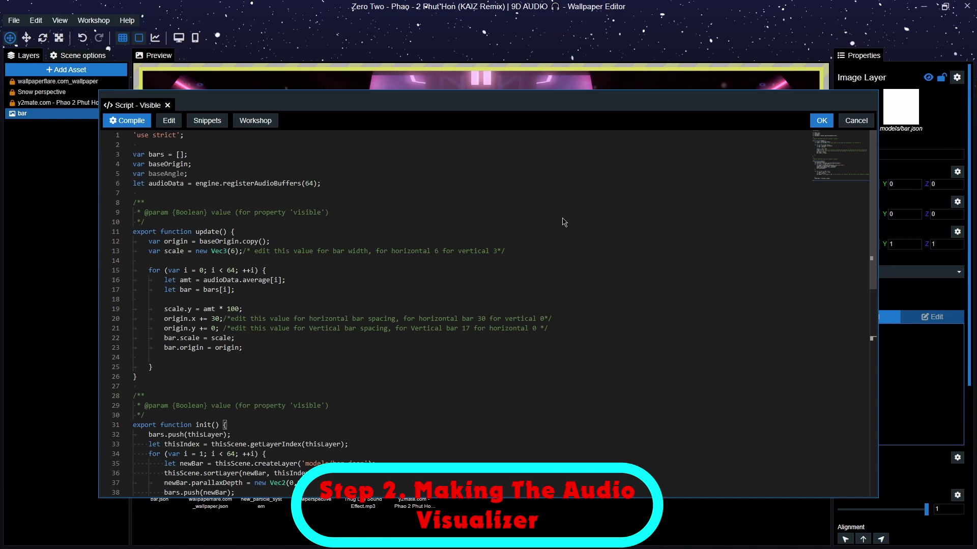
scroll(563, 222, "down", 2)
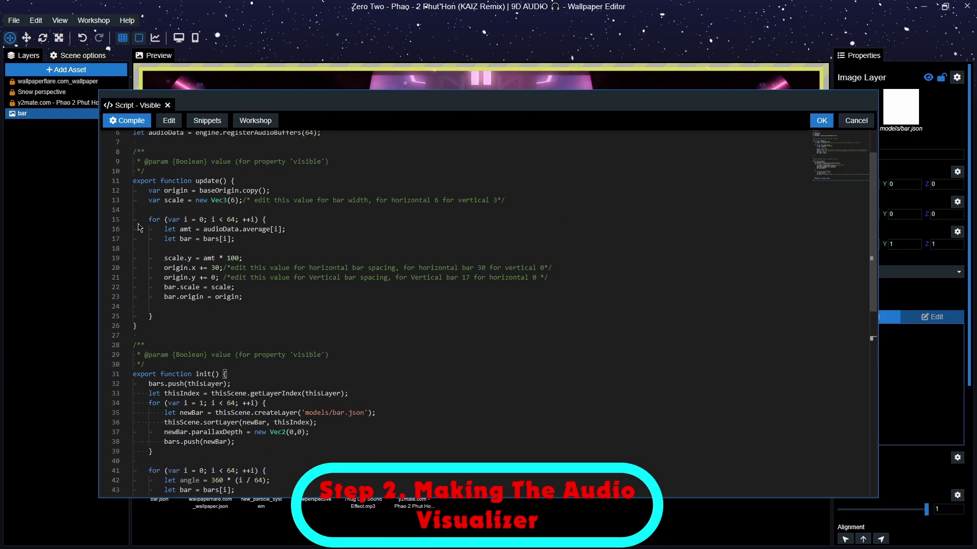
scroll(590, 316, "down", 7)
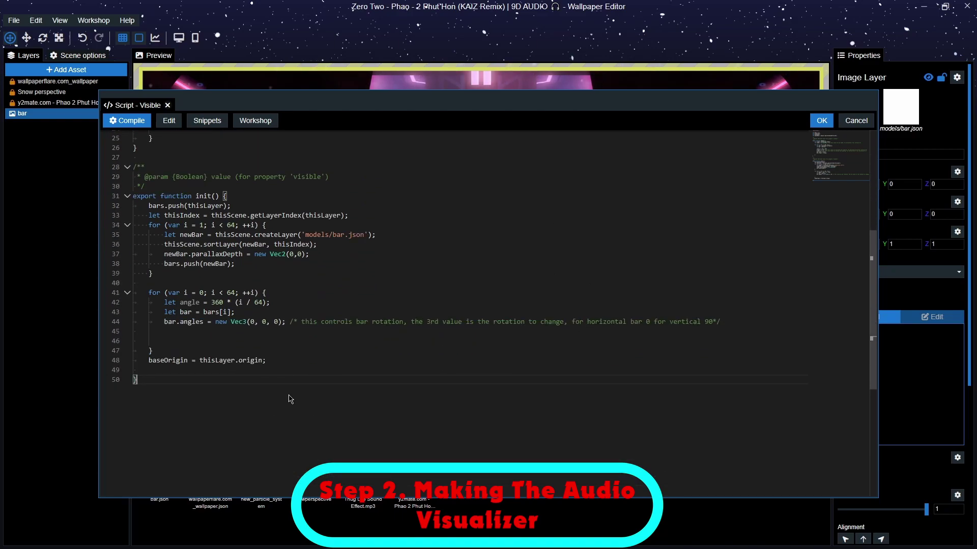
scroll(563, 432, "up", 8)
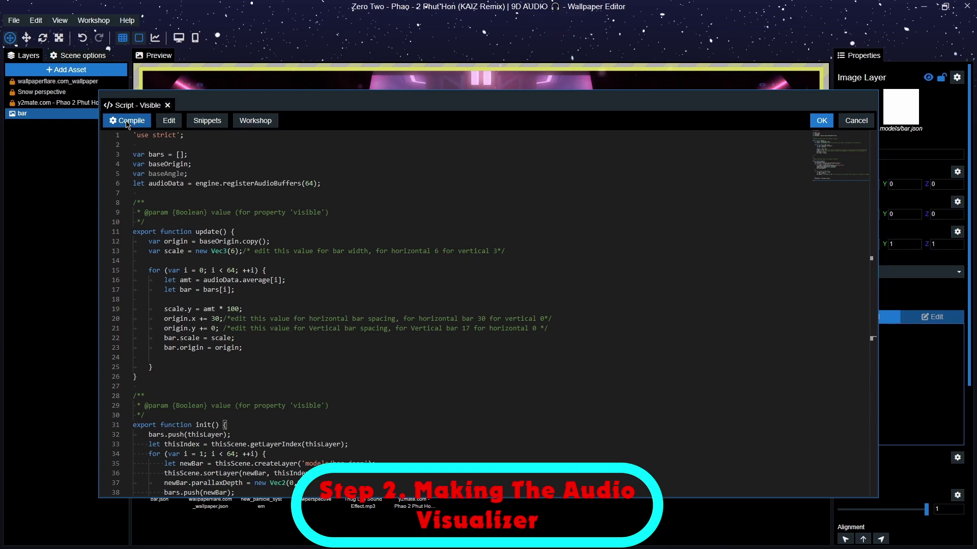
Compile the visualizer script, save the project, and close the Script - Visible dialog to apply it.
left_click(130, 121)
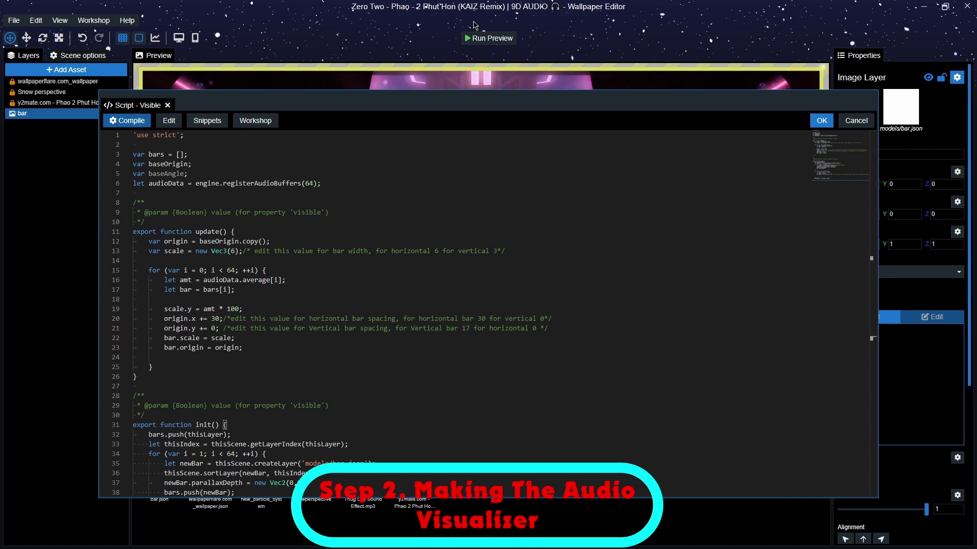
key("ctrl+s")
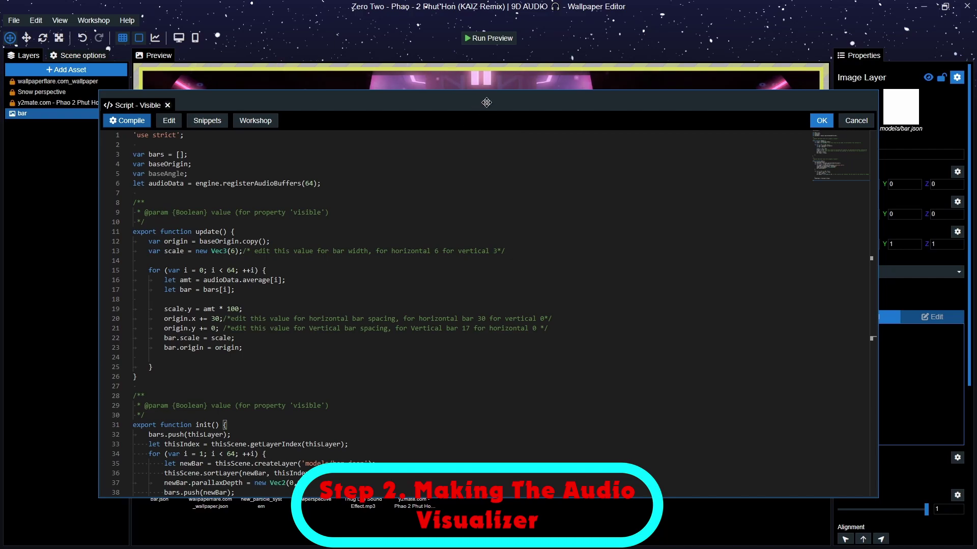
left_click(822, 121)
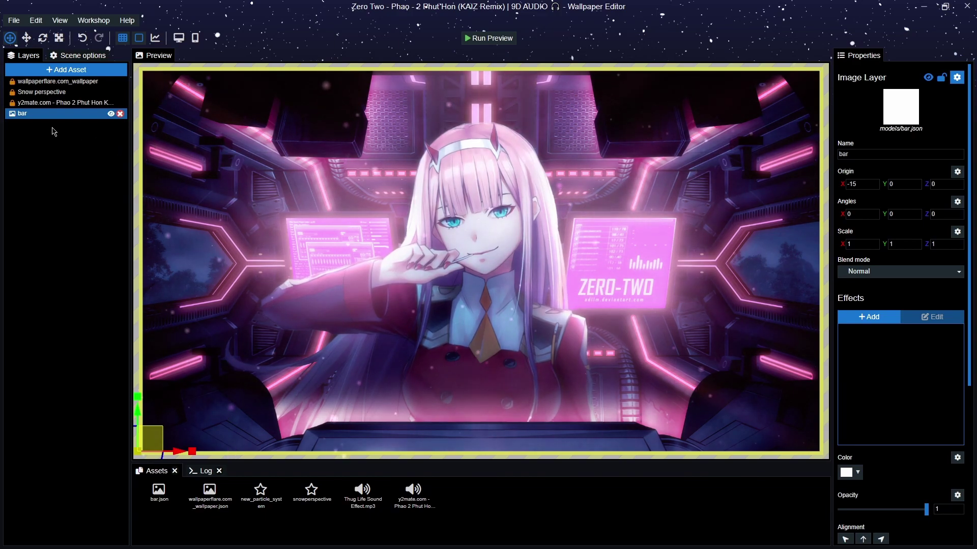
Lock the bar layer, save, and run a live preview to check the white bars bounce to the music.
left_click(13, 113)
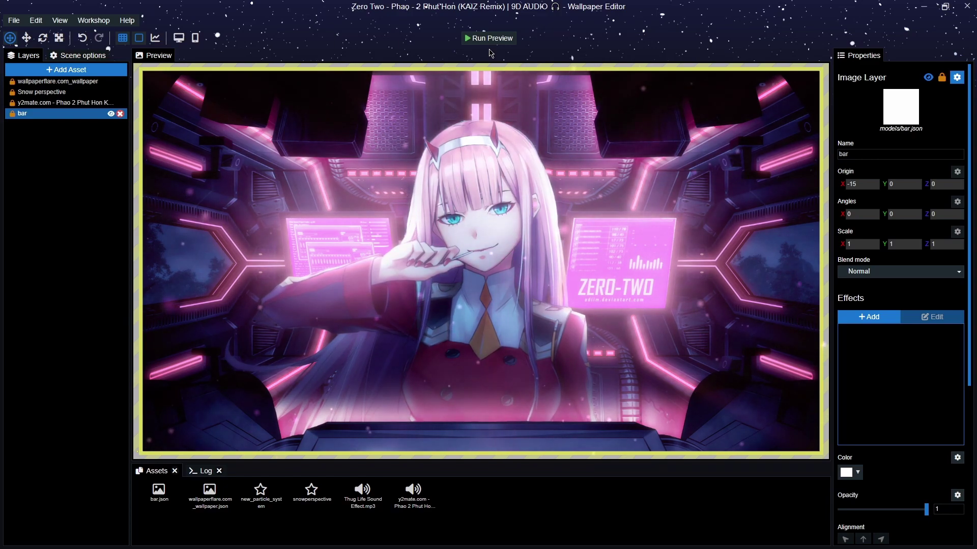
key("ctrl+s")
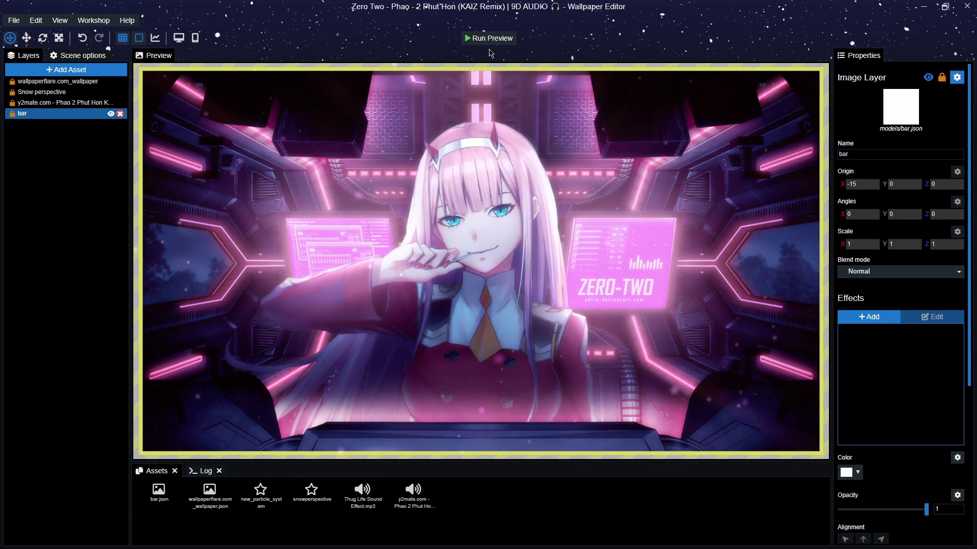
left_click(490, 38)
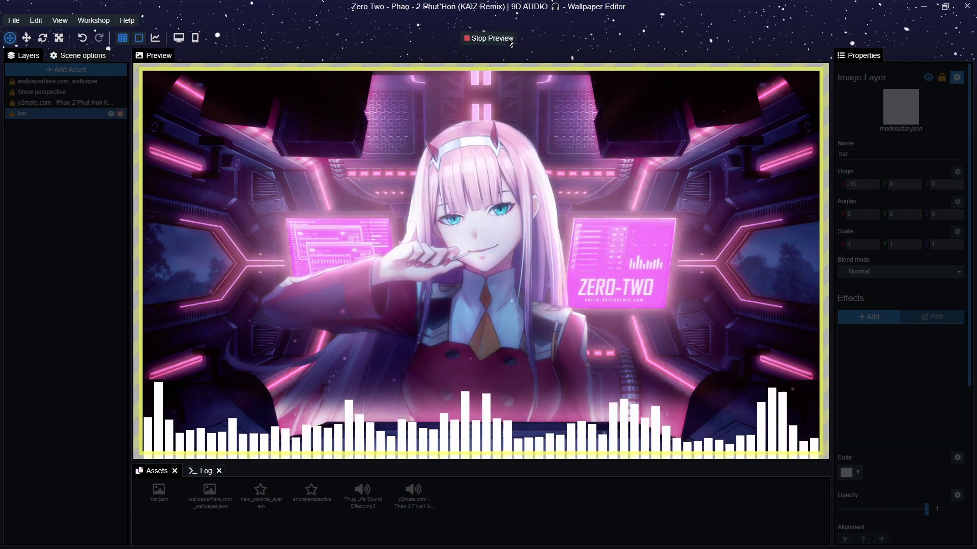
left_click(489, 38)
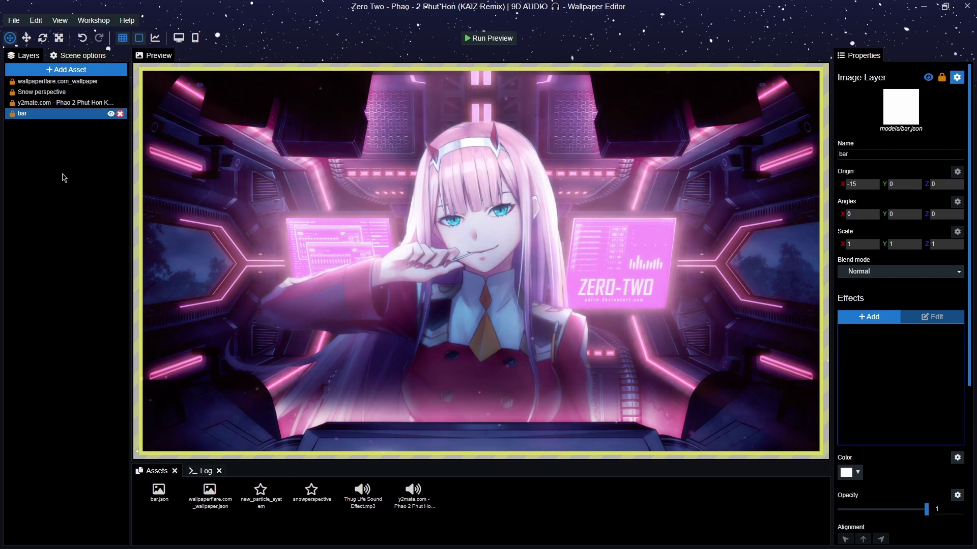
scroll(379, 309, "down", 1)
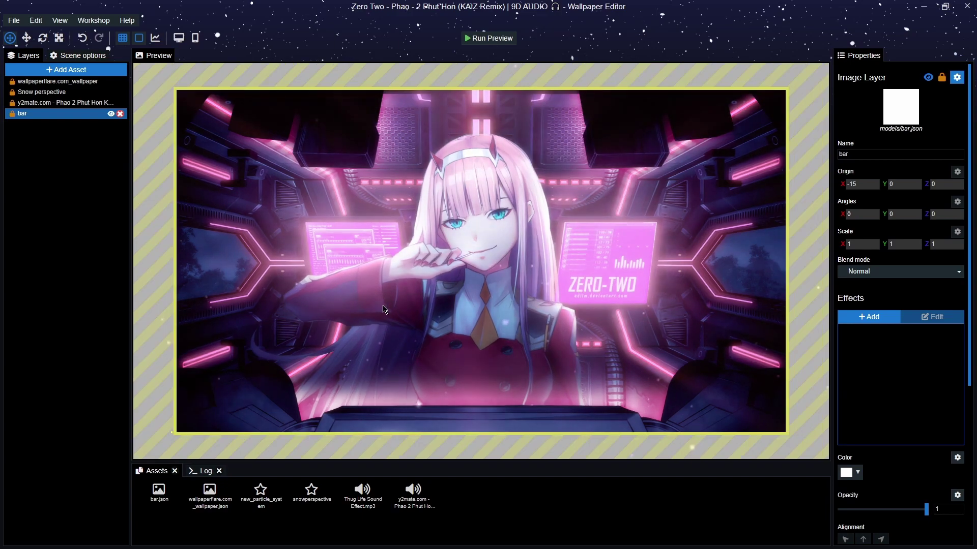